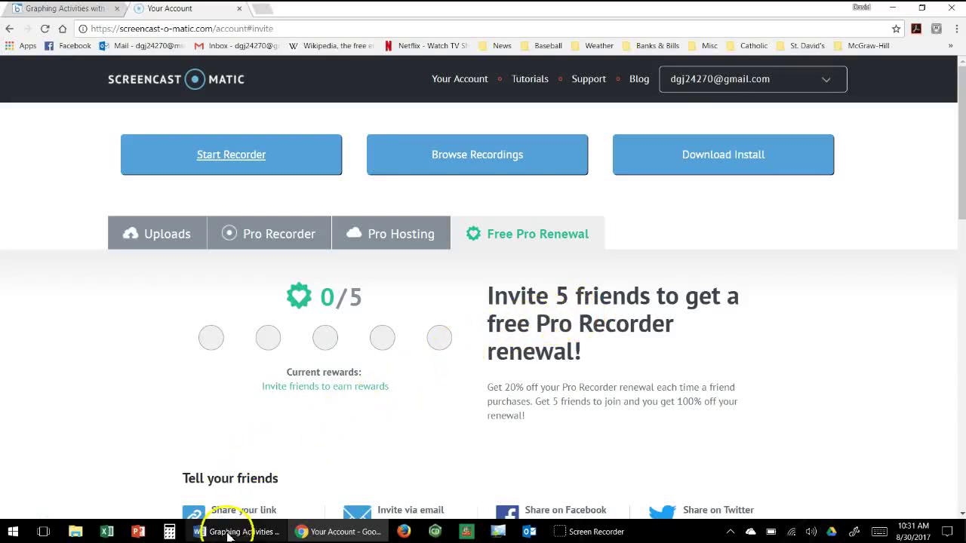
Step: Page the Graphing Activities document down to Activity #2's glucose data table, then launch Excel
left_click(242, 532)
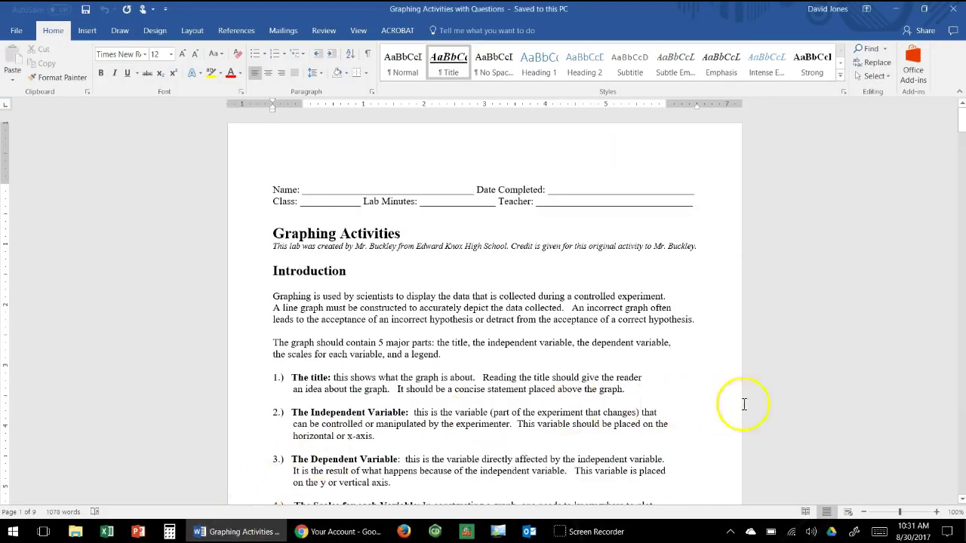
left_click(962, 411)
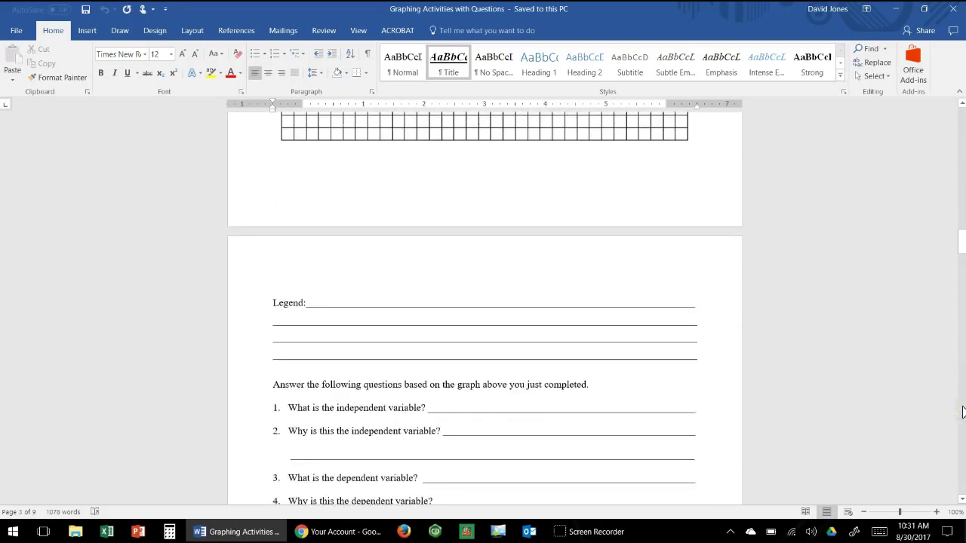
left_click(962, 411)
left_click(962, 411)
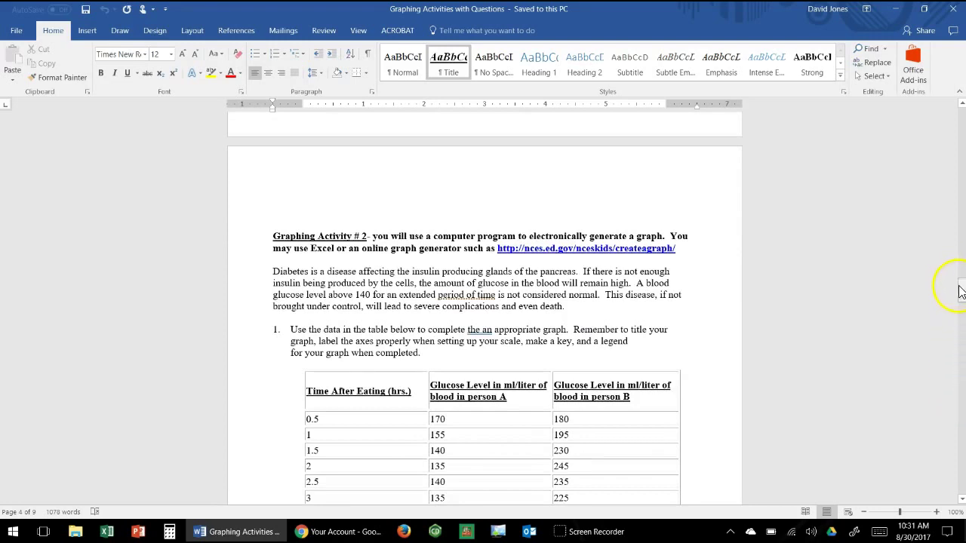
left_click_drag(962, 293, 961, 298)
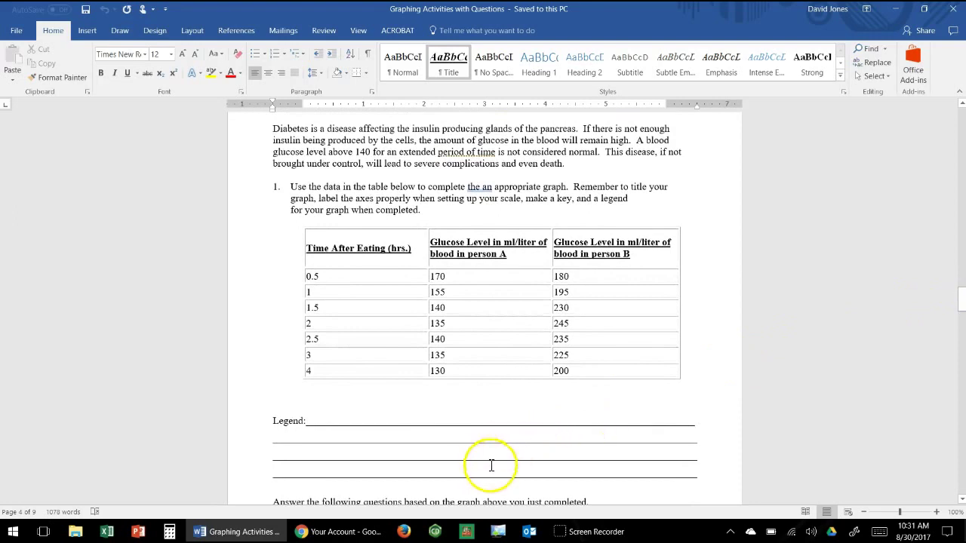
left_click(107, 532)
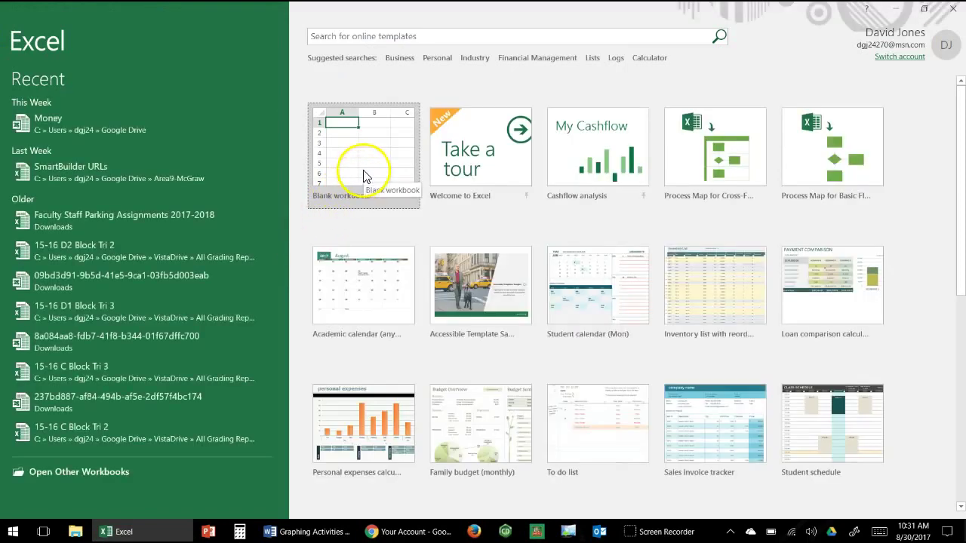
Step: Create a new blank workbook, Book1
left_click(363, 175)
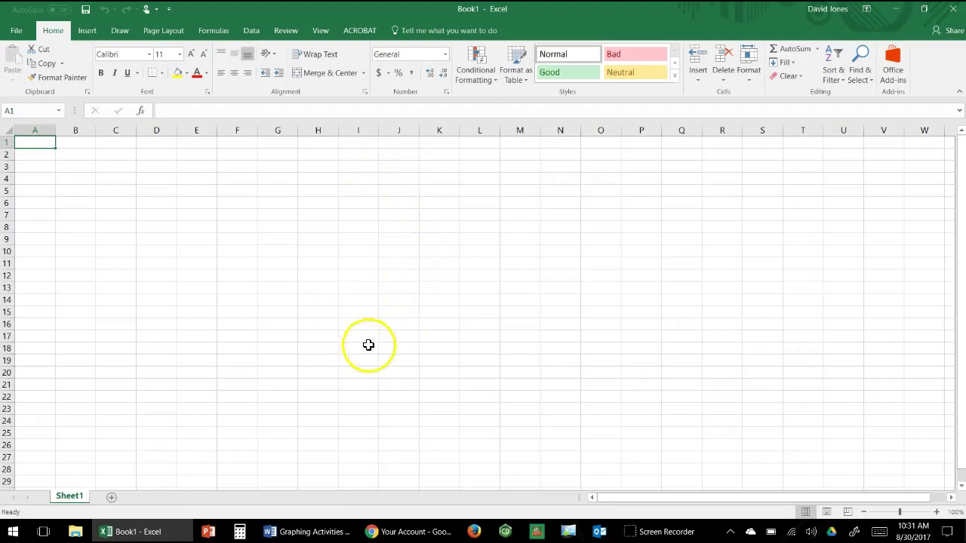
Step: Select the whole glucose table in Word, headers through the last time row, and copy it
left_click(308, 530)
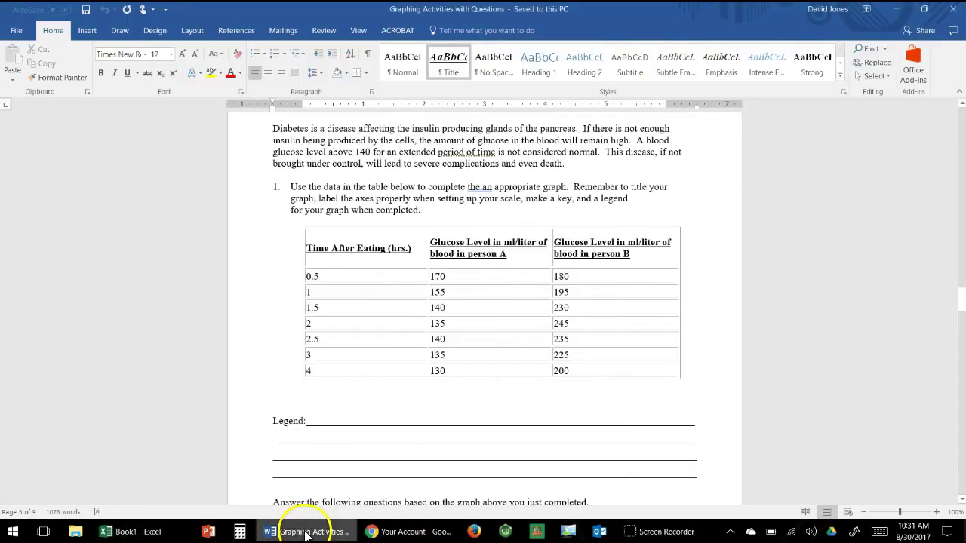
left_click(308, 252)
left_click_drag(307, 252, 616, 369)
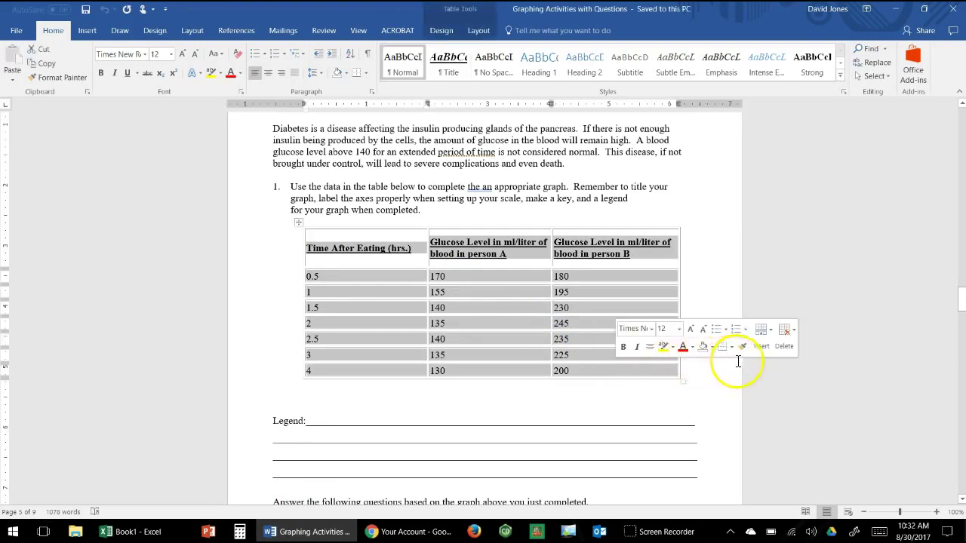
left_click(50, 64)
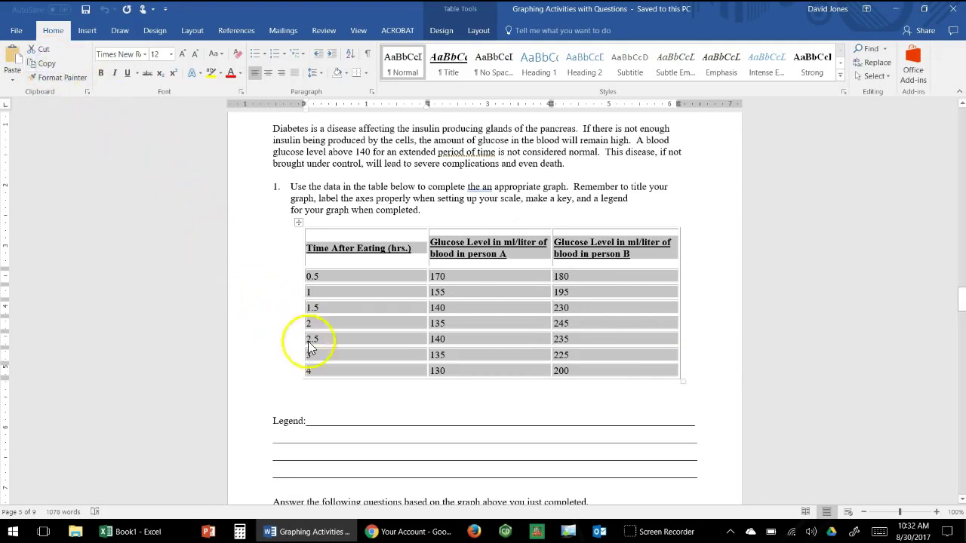
Step: Paste the glucose table into Sheet1 at A1:C8 and select columns A through C
left_click(130, 532)
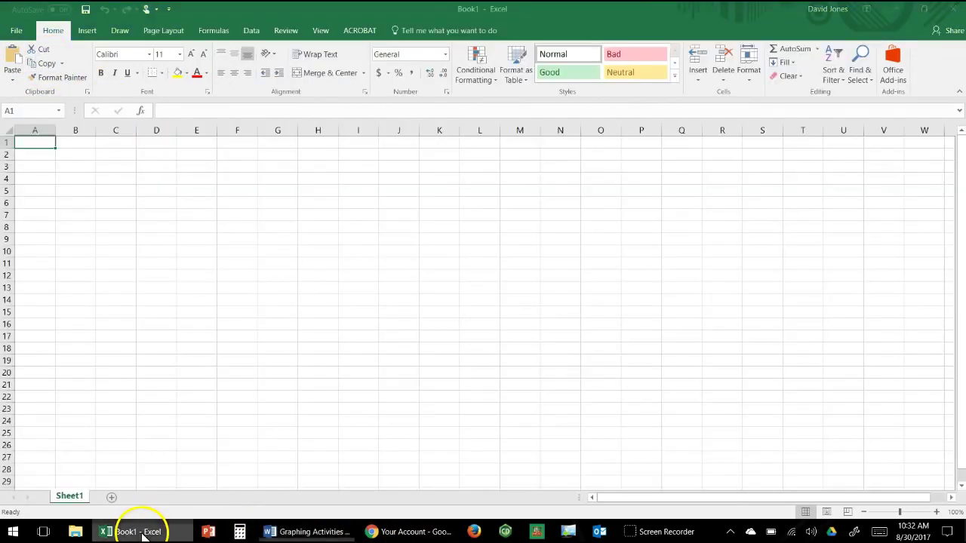
left_click(13, 59)
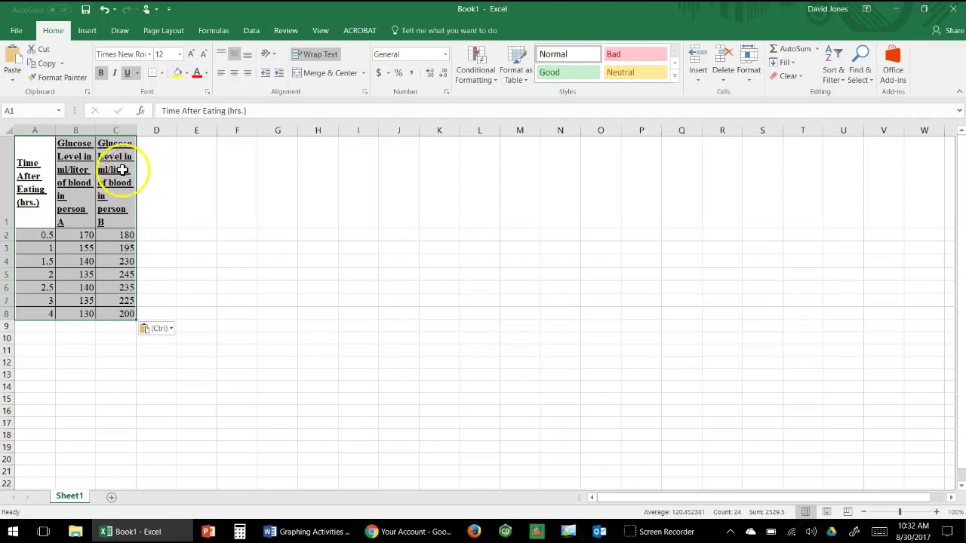
left_click(34, 128)
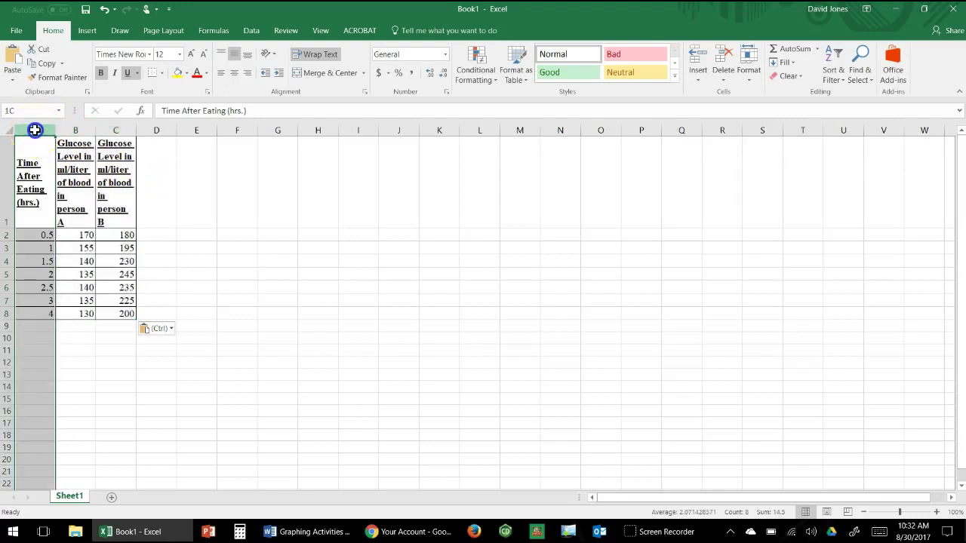
left_click_drag(36, 130, 101, 128)
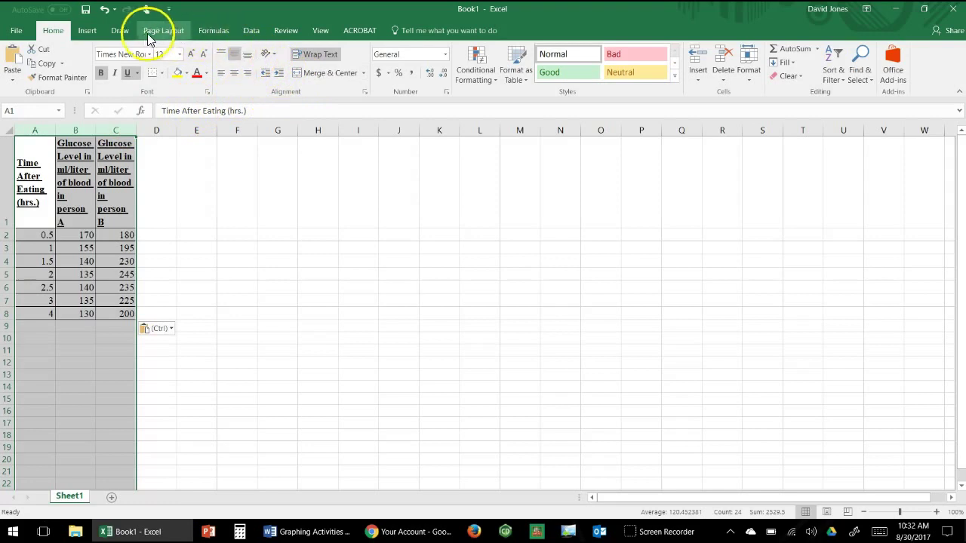
Step: Insert a Scatter with Smooth Lines and Markers chart of the glucose data
left_click(89, 31)
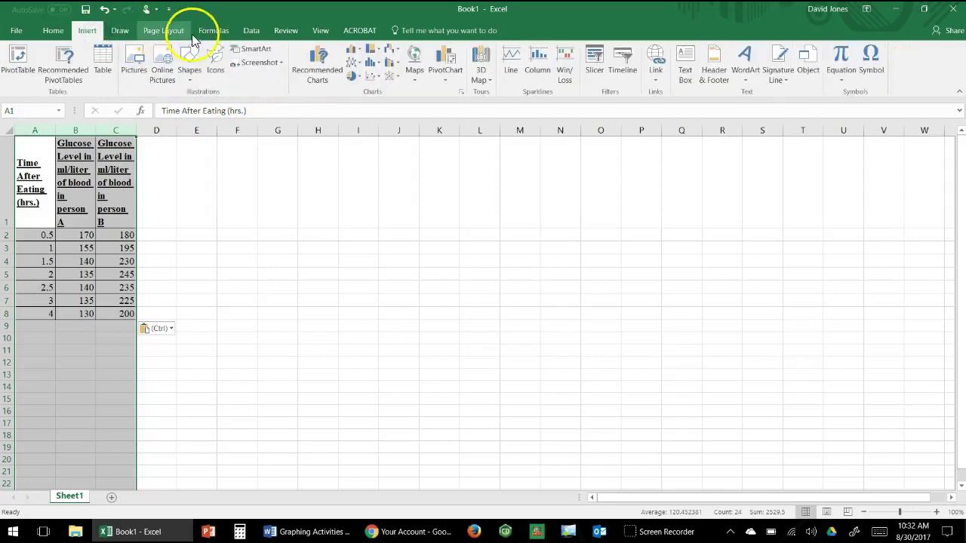
left_click(372, 82)
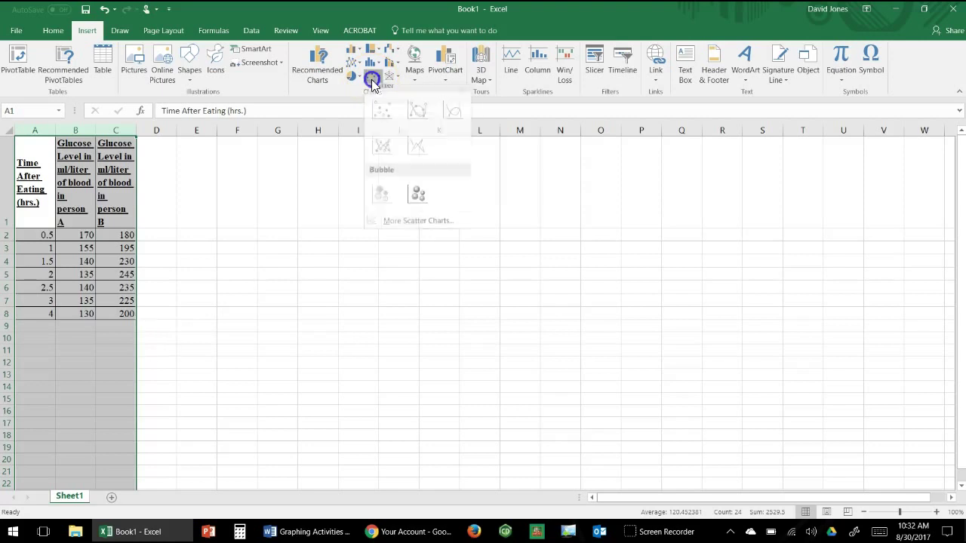
left_click(417, 114)
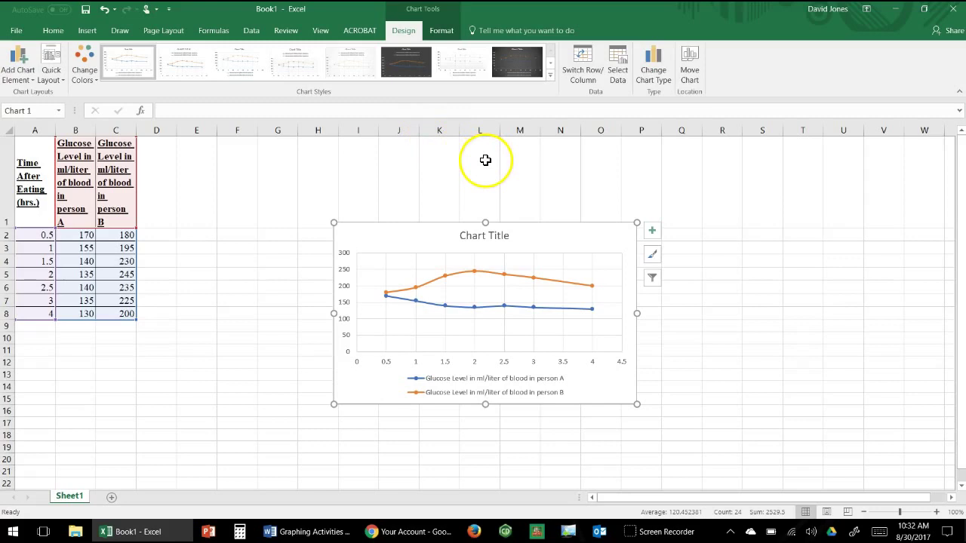
Step: Replace the 'Chart Title' placeholder with 'Blood Glucose Levels'
left_click(496, 242)
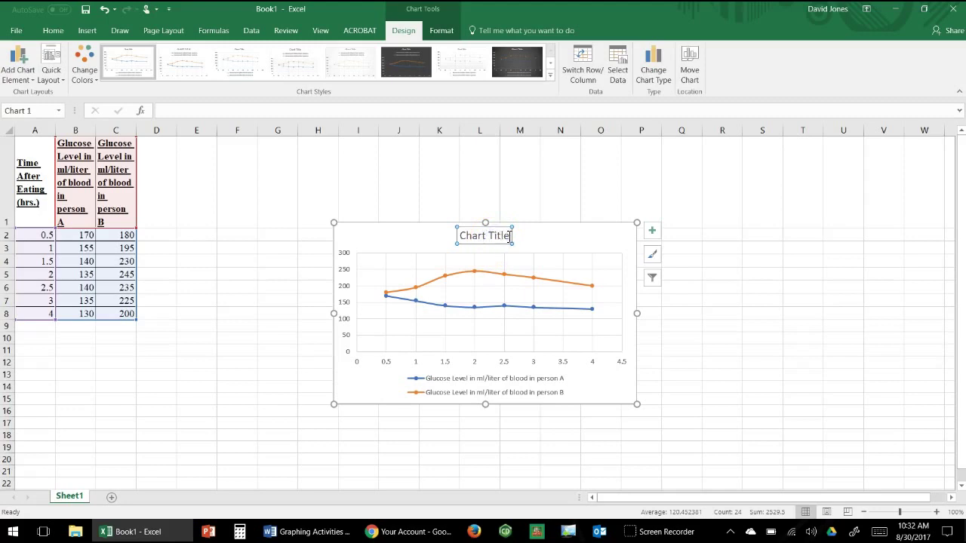
left_click_drag(510, 235, 461, 236)
type("B")
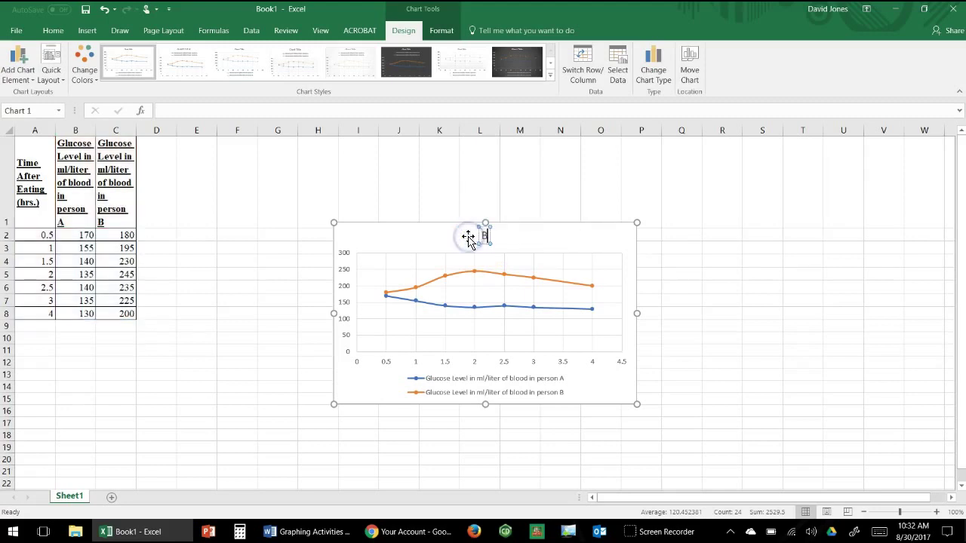
type("lood Gluco")
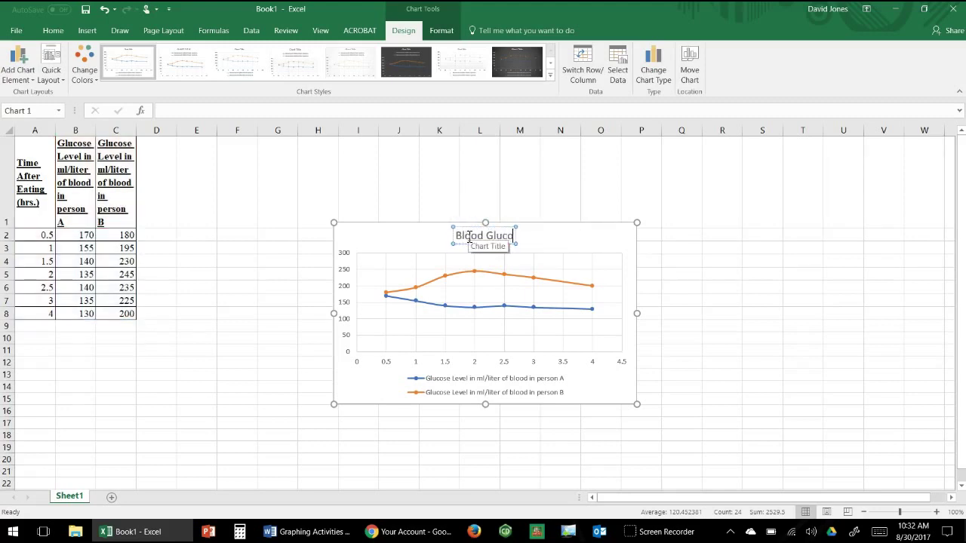
type("se Leve")
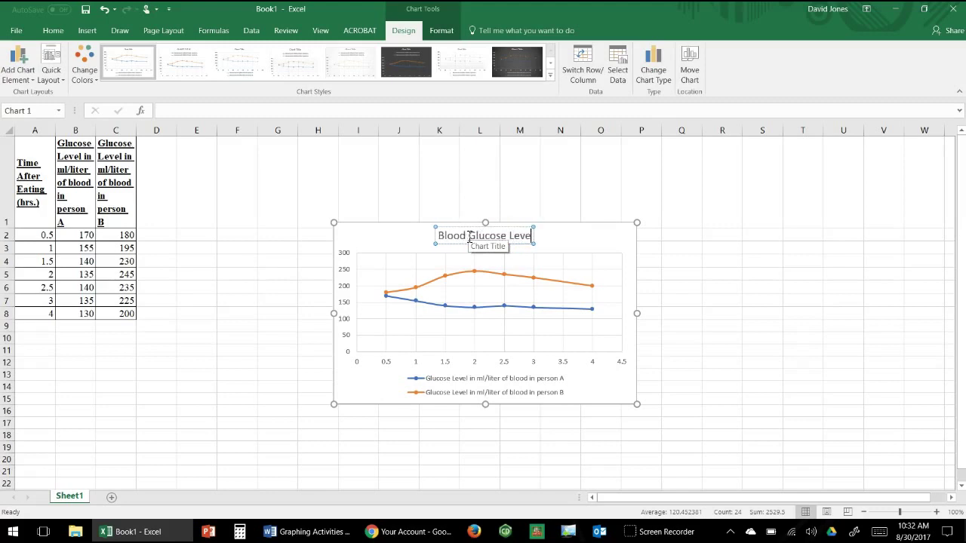
type("ls")
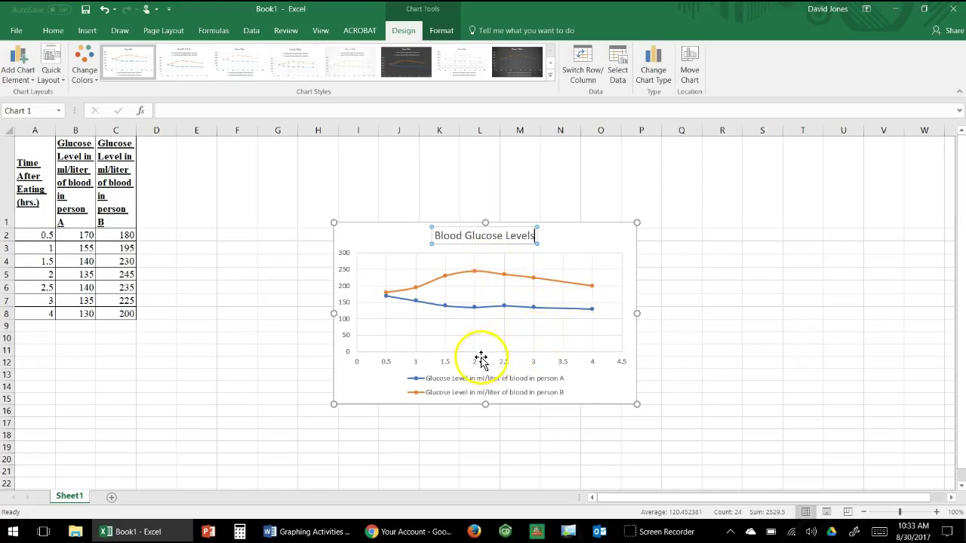
Step: Add axis titles to the chart and begin retyping the horizontal one as 'Time After Eating'
left_click(611, 245)
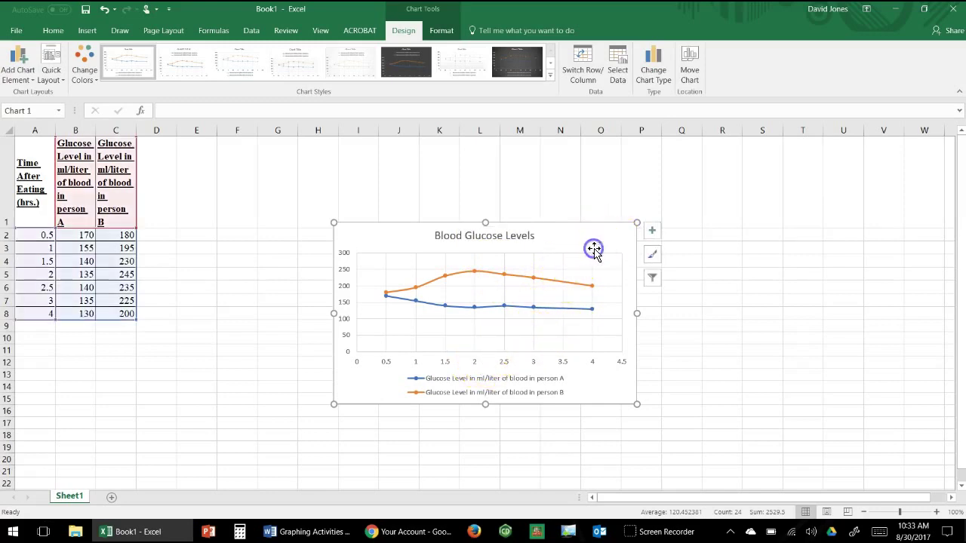
left_click(653, 236)
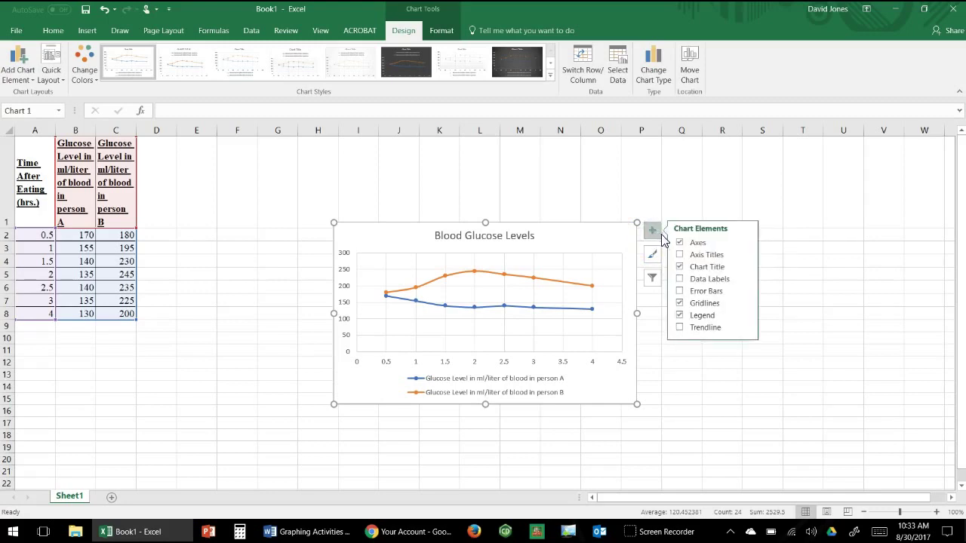
left_click(680, 256)
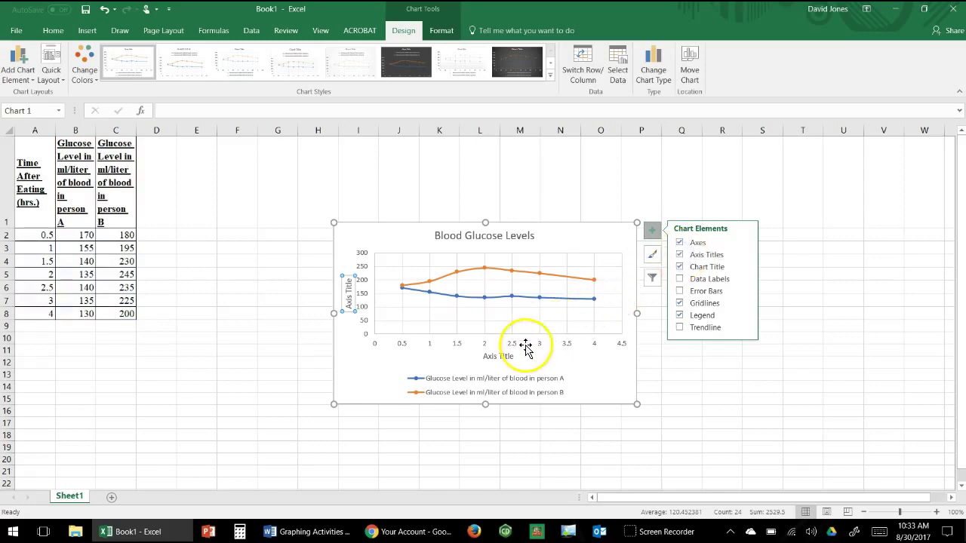
left_click(506, 359)
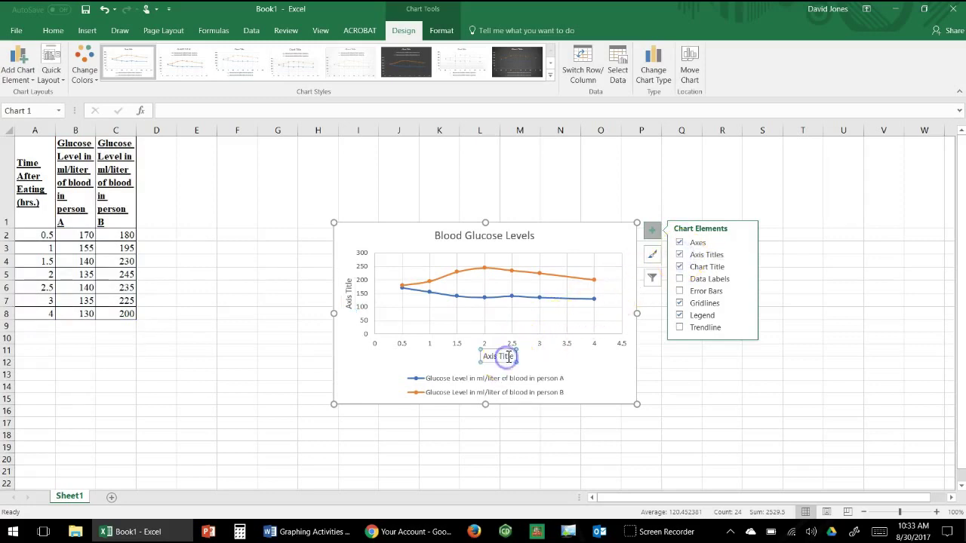
left_click(515, 356)
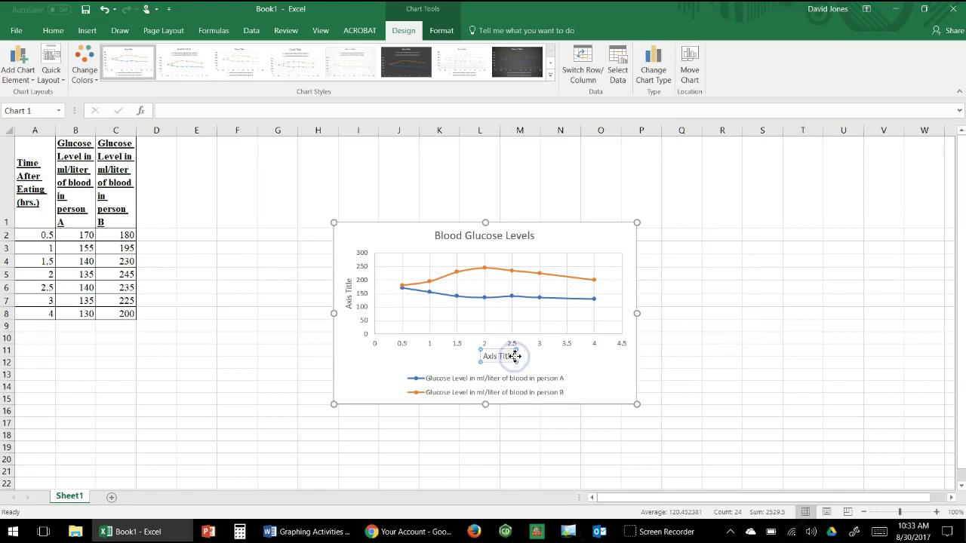
left_click(531, 360)
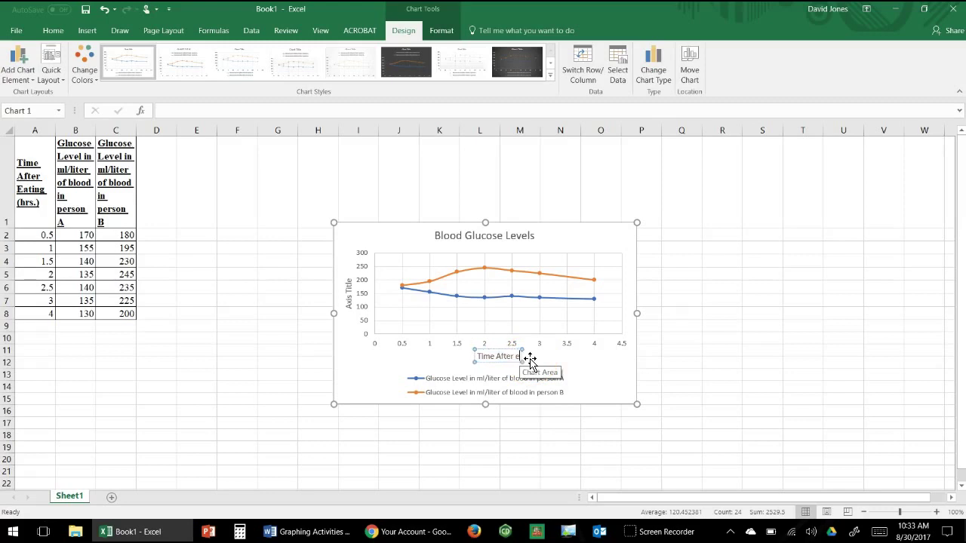
Step: Finish the horizontal title 'Time After Eating' and retitle the vertical axis 'Blood Glucose ml/L'
type("ng")
left_click_drag(538, 356, 367, 355)
left_click(347, 285)
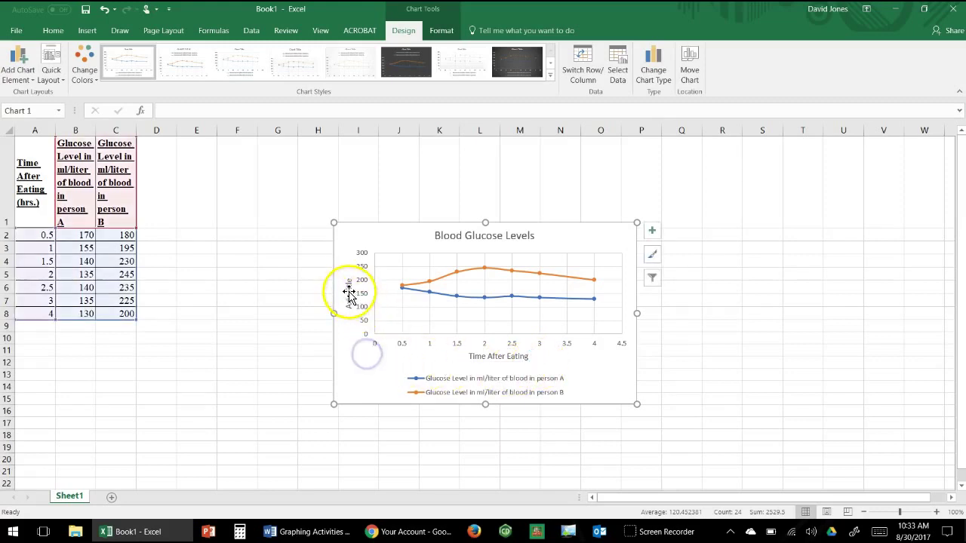
double_click(349, 289)
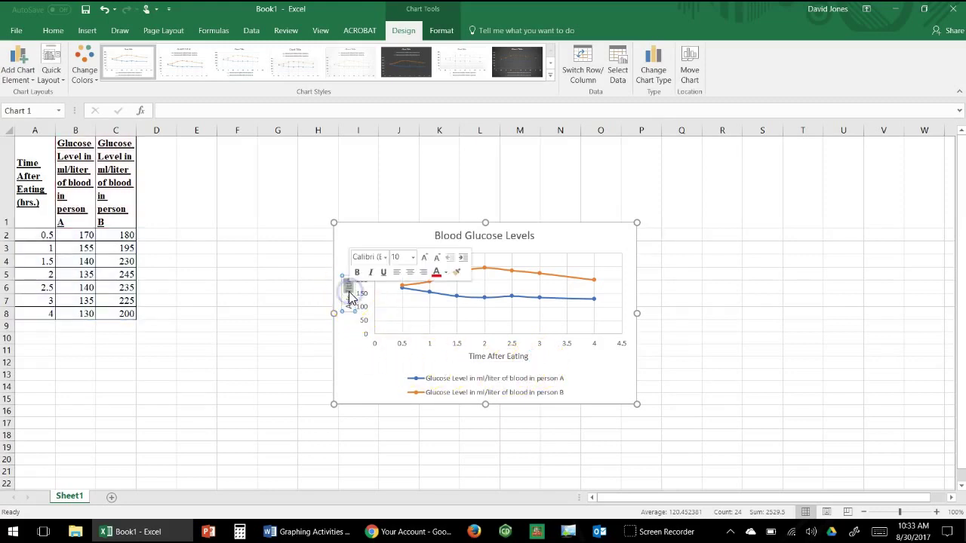
type("levels")
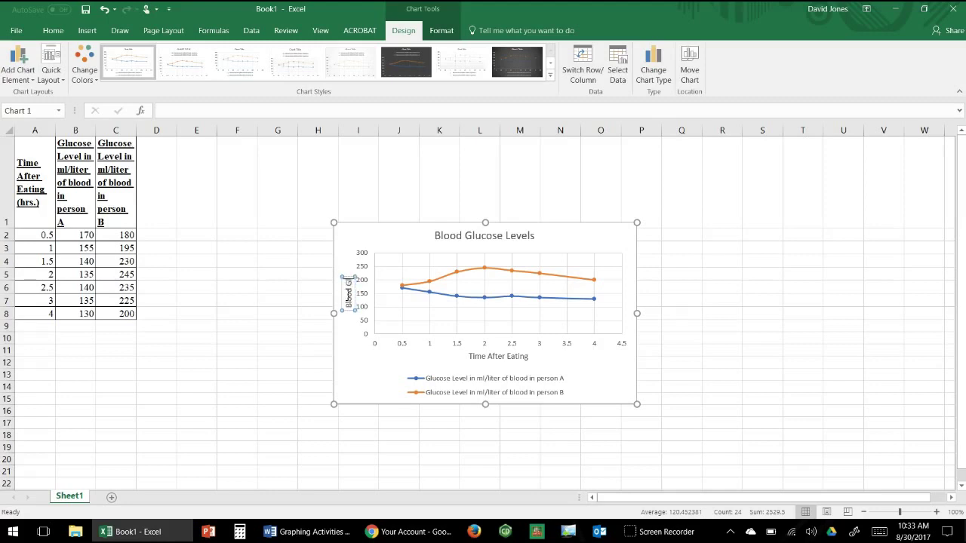
type("ose ml")
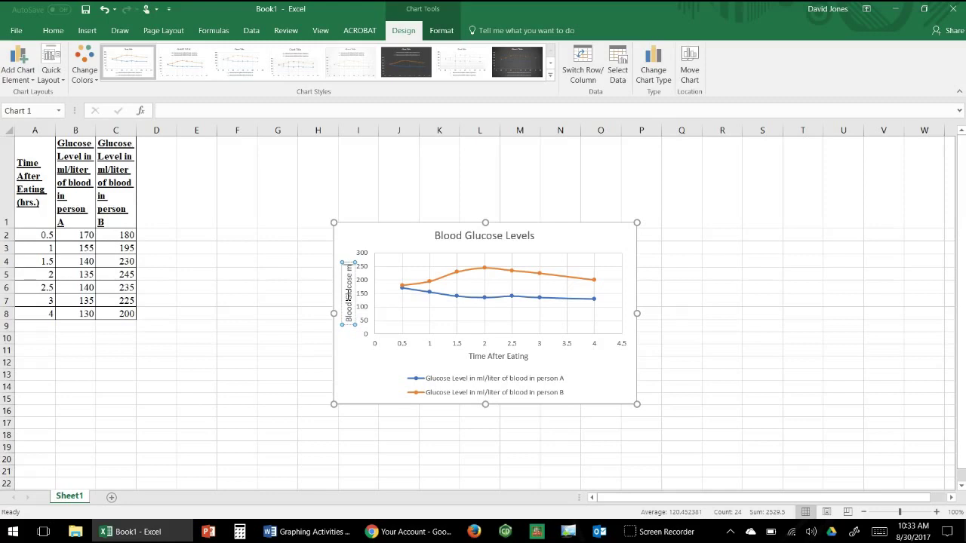
left_click(350, 298)
Step: Append '(hours)' to the horizontal axis title
left_click(518, 357)
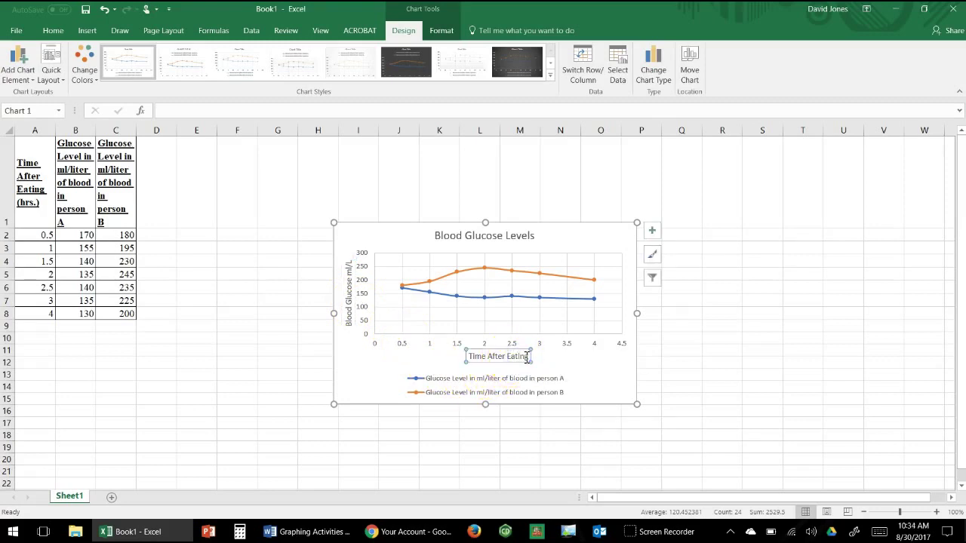
left_click(528, 360)
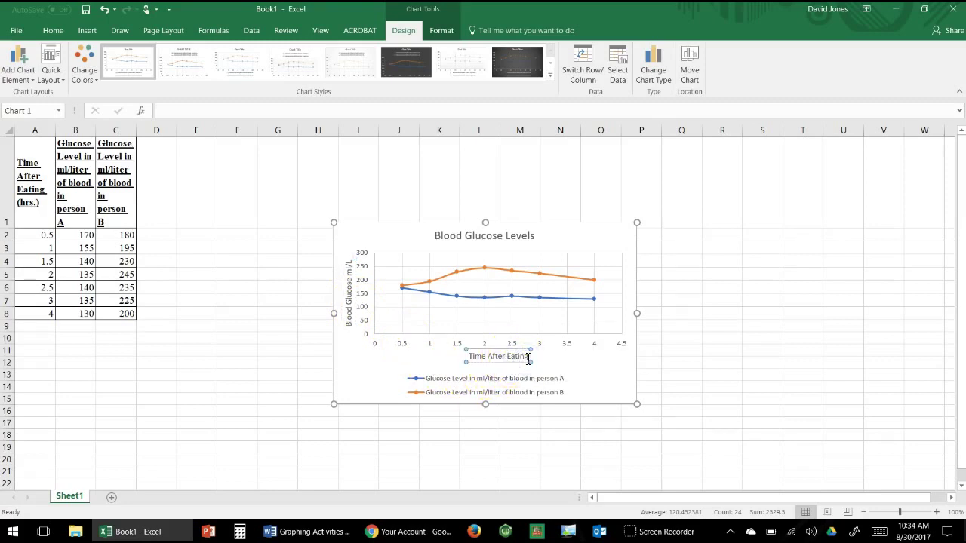
type("(h")
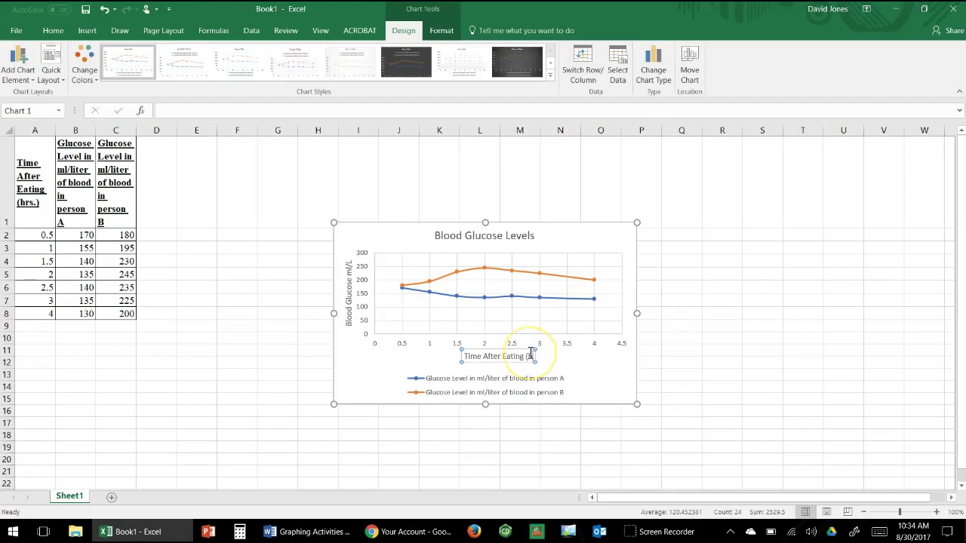
type("ours)")
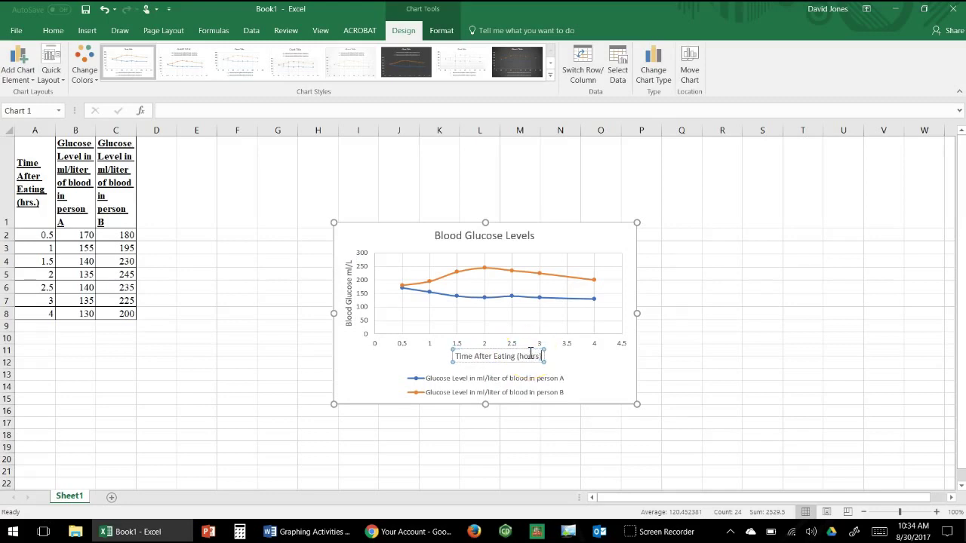
left_click(680, 361)
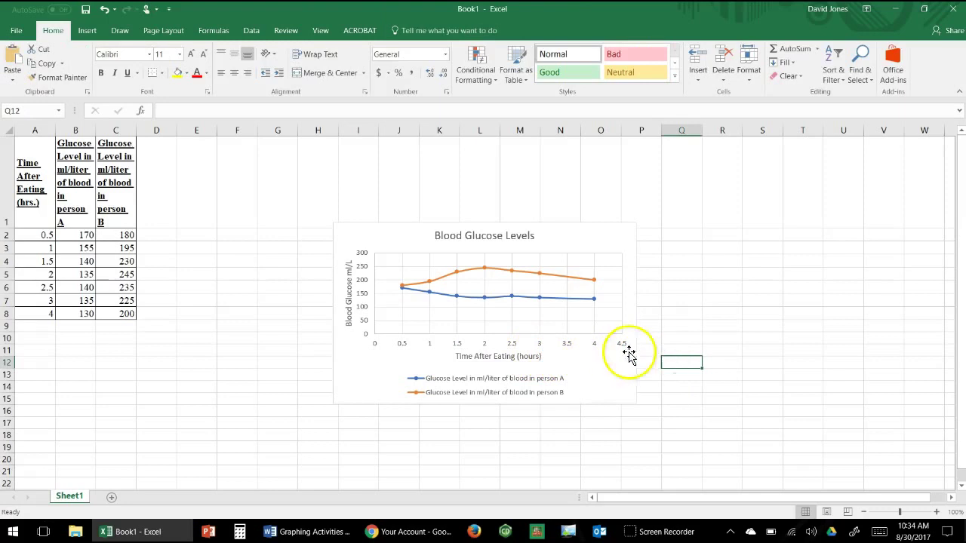
left_click(593, 343)
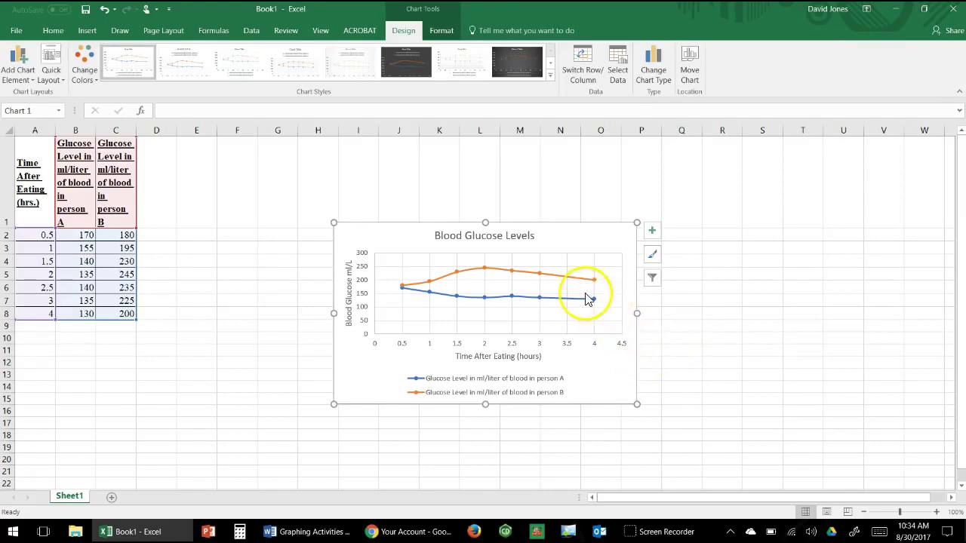
left_click(682, 303)
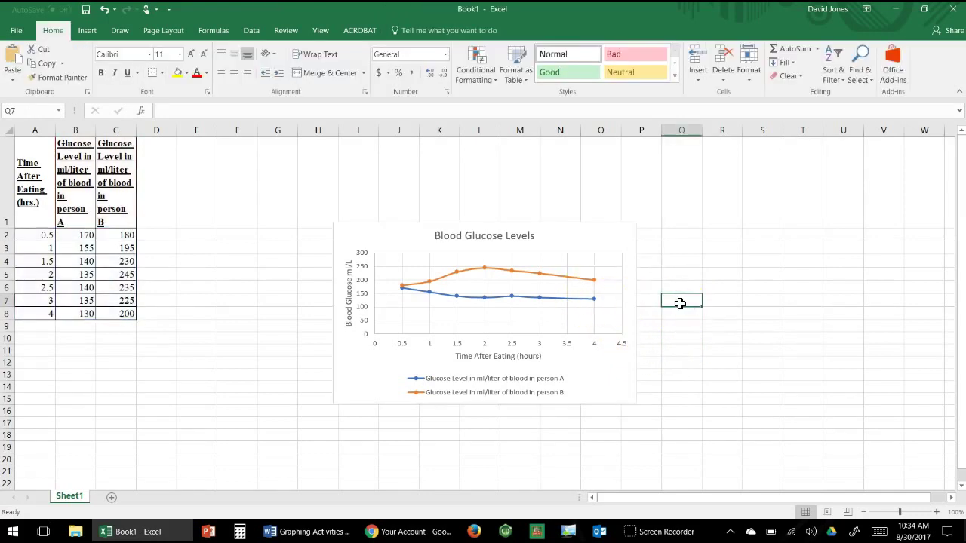